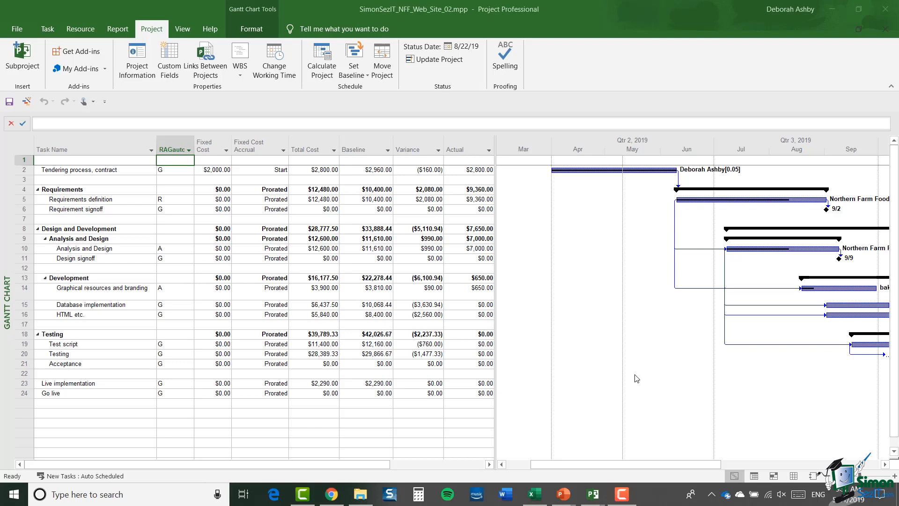
- Open the formula of the RAGauto (Text2) custom task field and clear the existing expression
left_click(174, 69)
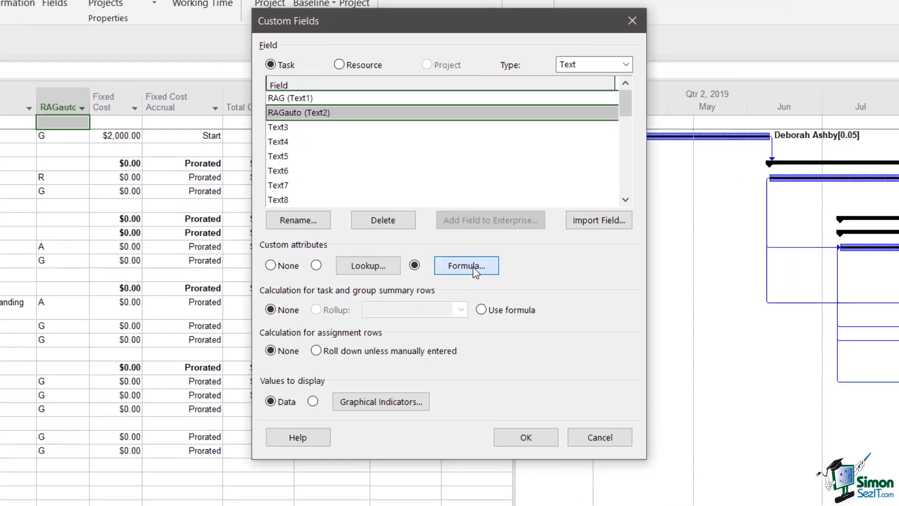
left_click(464, 262)
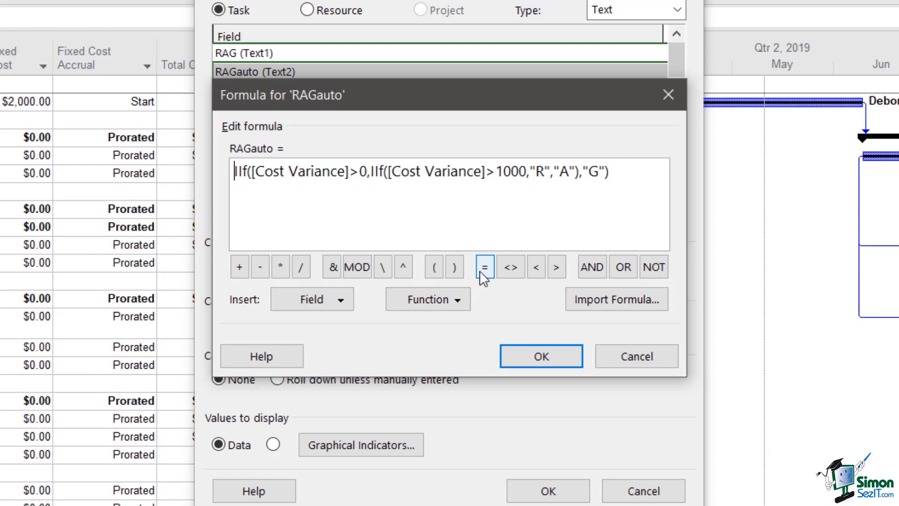
key("ctrl+a")
key("Delete")
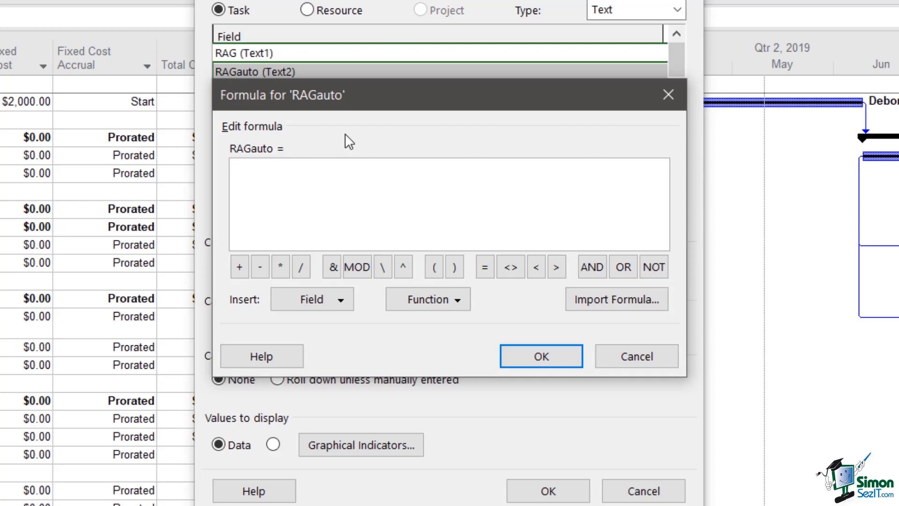
- Start the RAGauto formula with SWITCH([Cost Variance] <=0,"G", inserting the Cost Variance field as the first condition
type("SWITCH")
type("(")
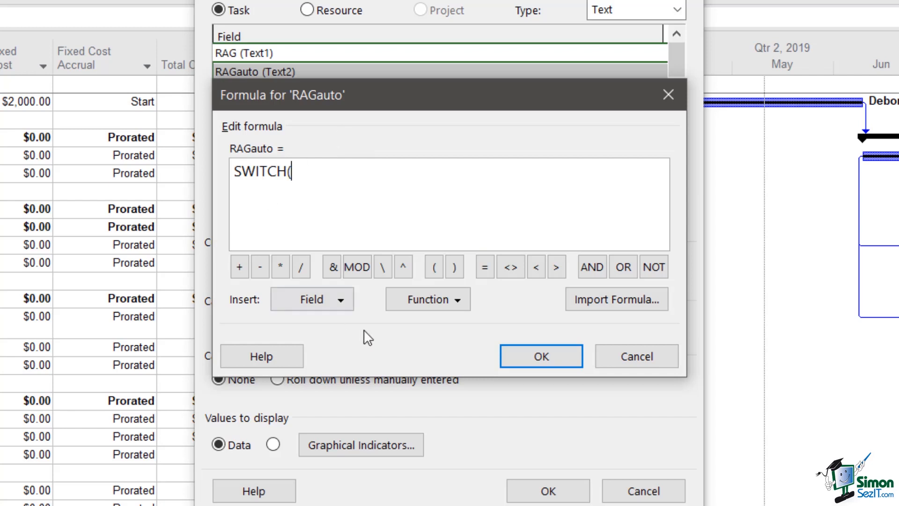
left_click(344, 297)
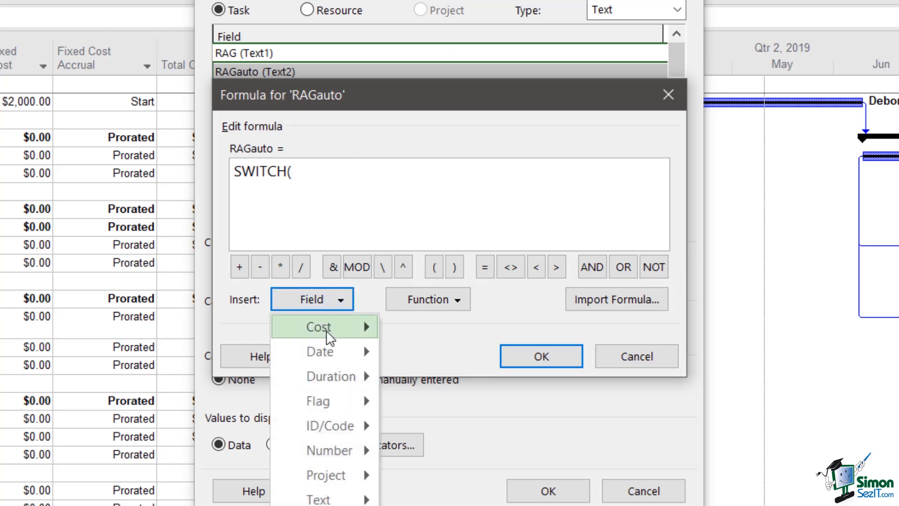
mouse_move(328, 328)
left_click(482, 274)
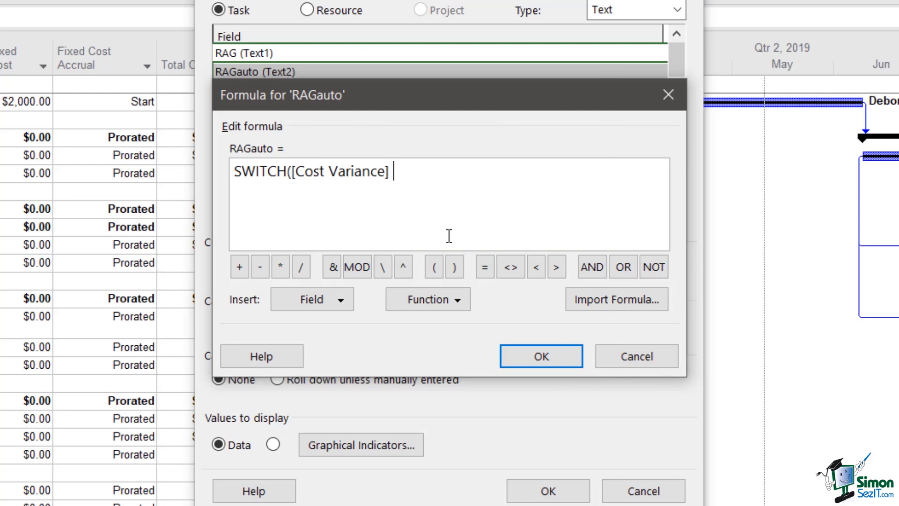
type("<=0,\"G\",")
- Add the second SWITCH condition to the formula: [Cost Variance] <=1000,"A",
left_click(341, 300)
mouse_move(343, 331)
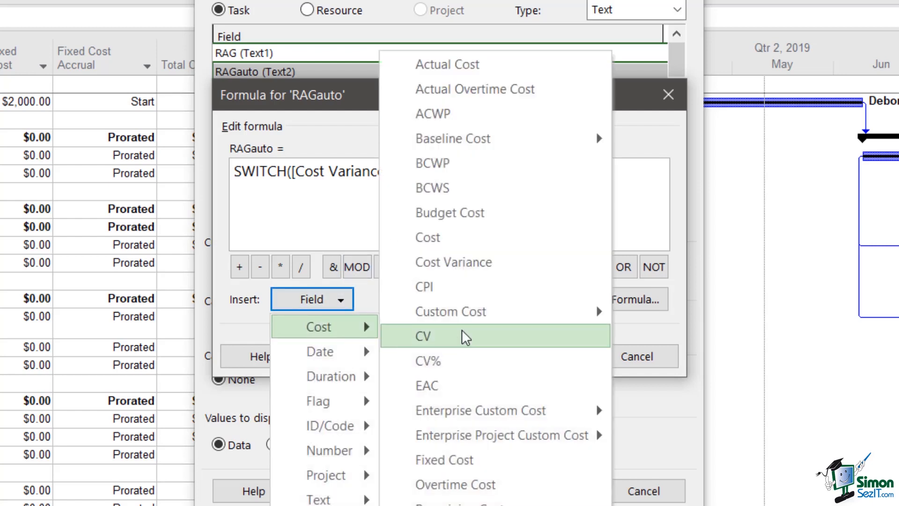
left_click(475, 263)
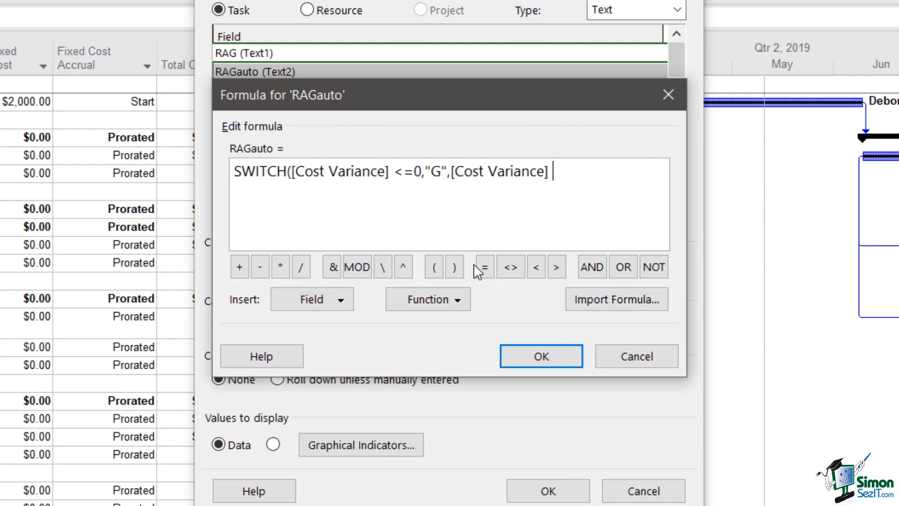
type("<=1000,\"")
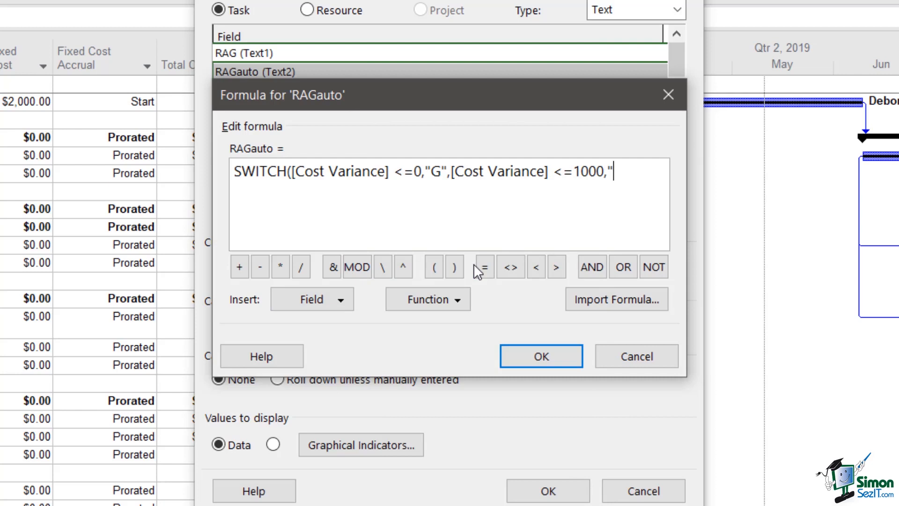
type("A\",")
- Complete the SWITCH formula with [Cost Variance] >1000,"R") and accept it
left_click(341, 302)
mouse_move(340, 335)
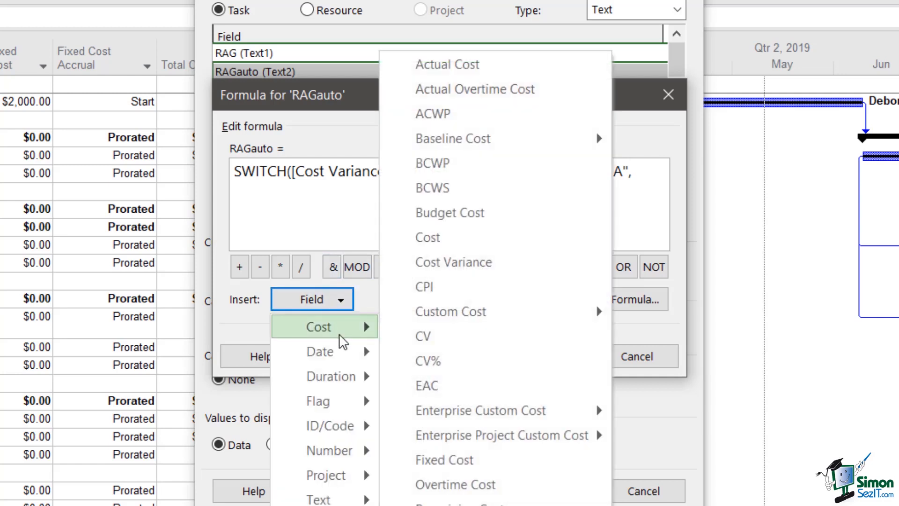
left_click(478, 263)
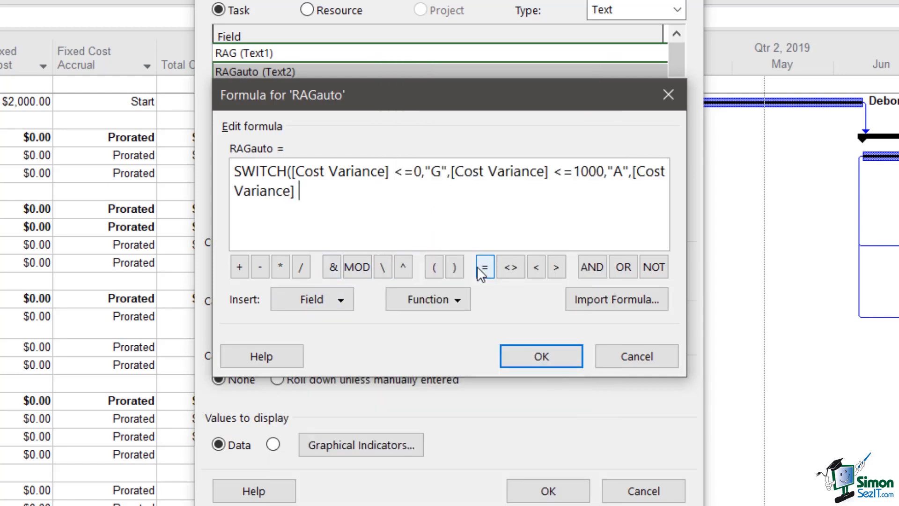
type(">1000,\"R")
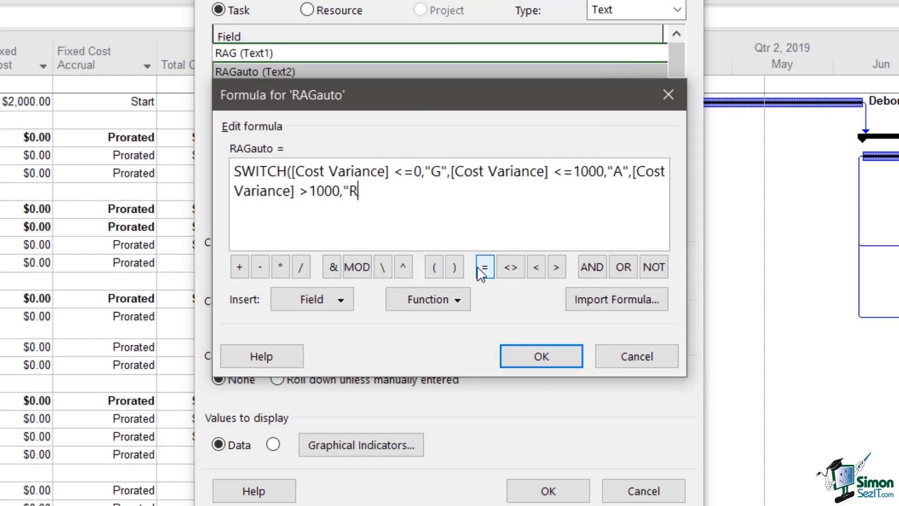
type("\")")
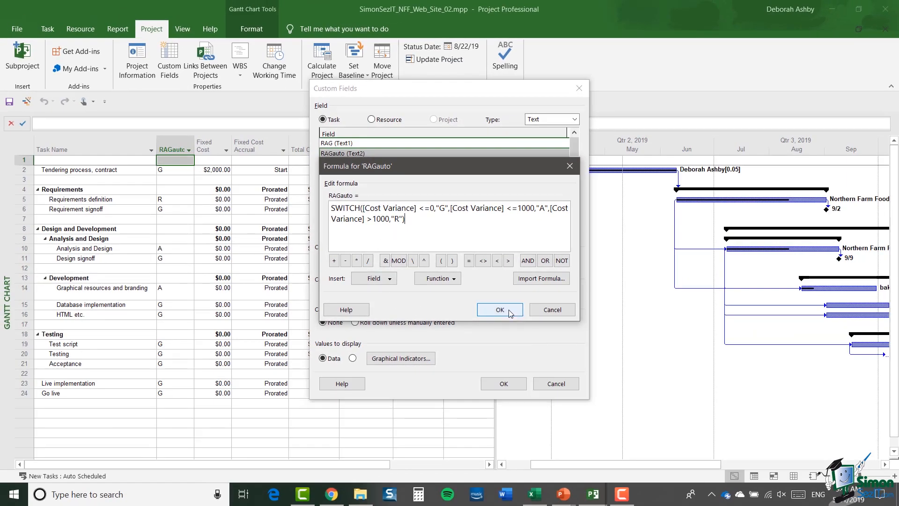
left_click(499, 310)
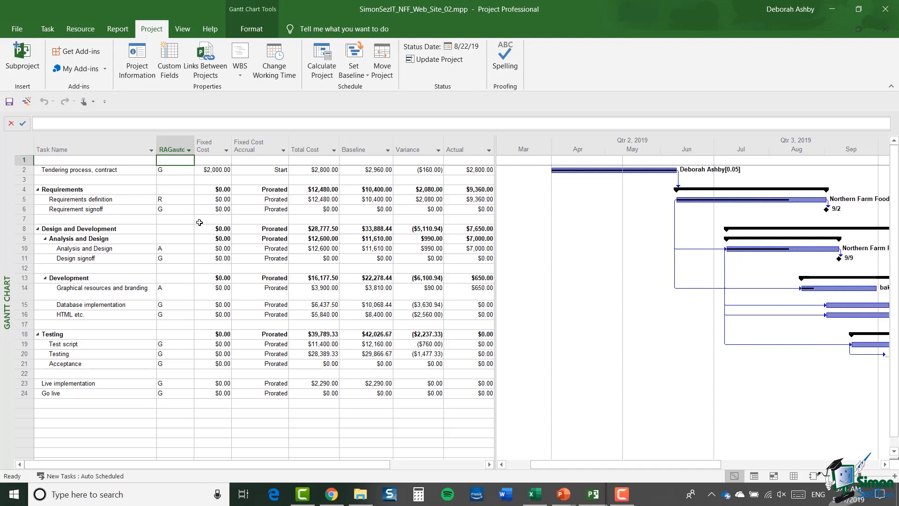
- Set the RAGauto custom field to display graphical indicators instead of data and open the indicator criteria
left_click(171, 60)
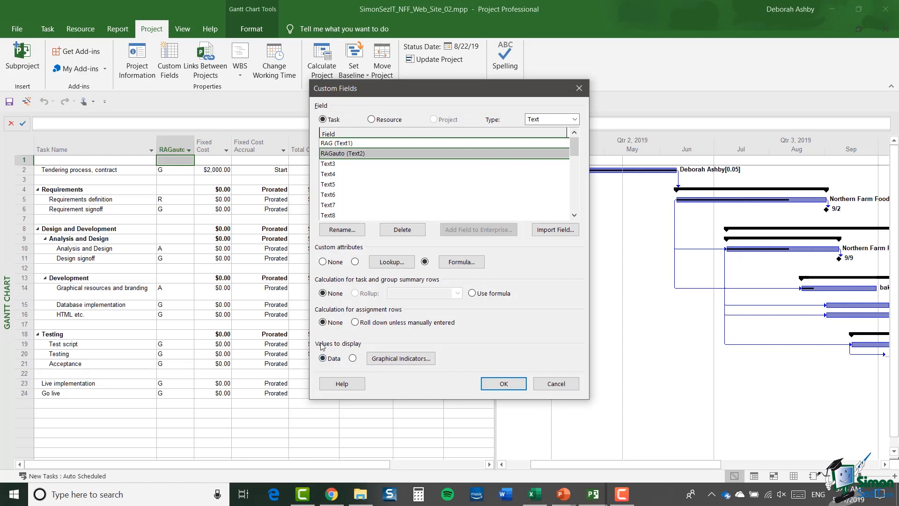
left_click(353, 358)
left_click(405, 359)
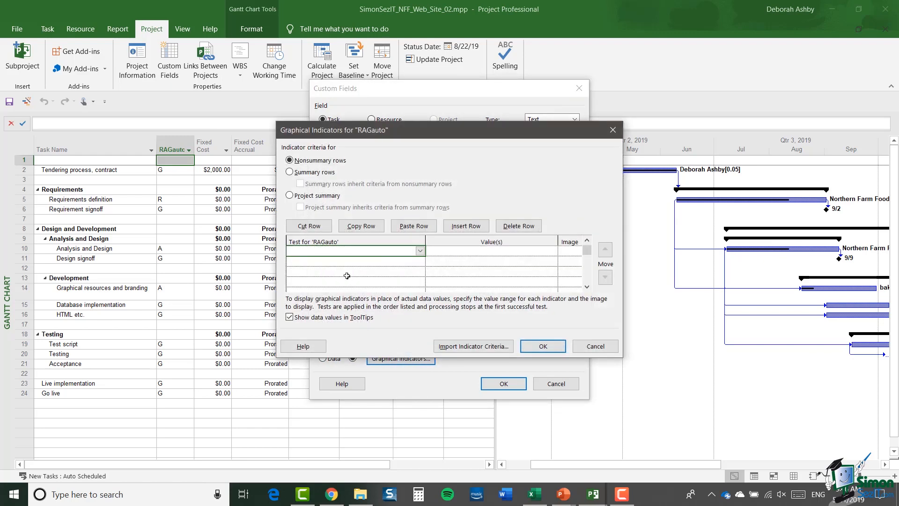
- Define the first nonsummary-row indicator test as equals R with the red square image
left_click(420, 252)
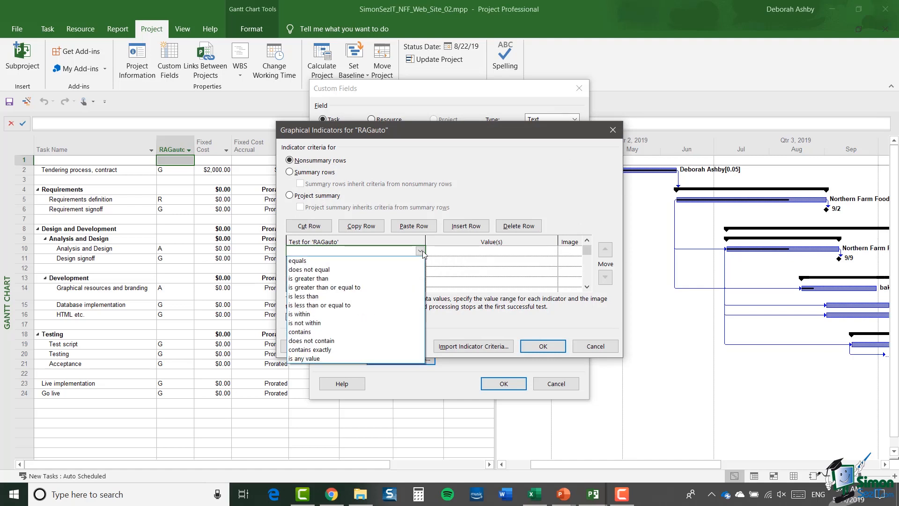
left_click(309, 260)
left_click(440, 253)
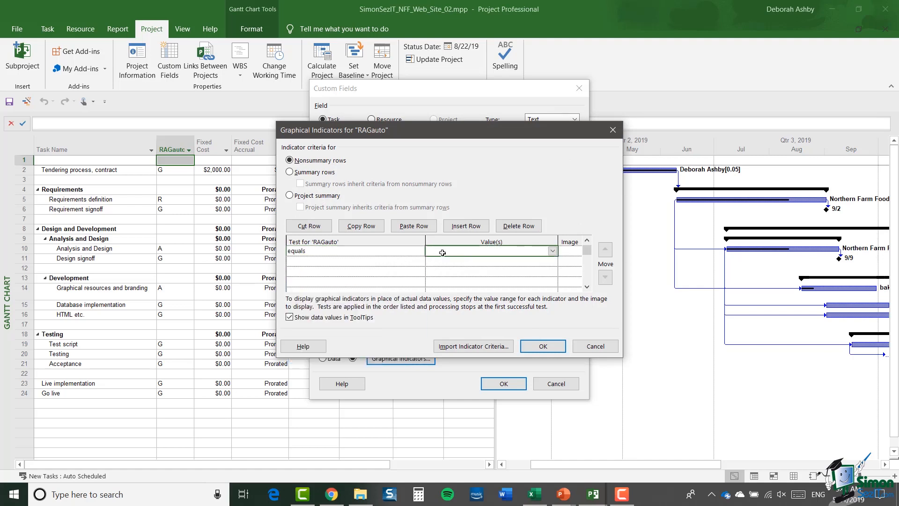
type("R")
left_click(569, 252)
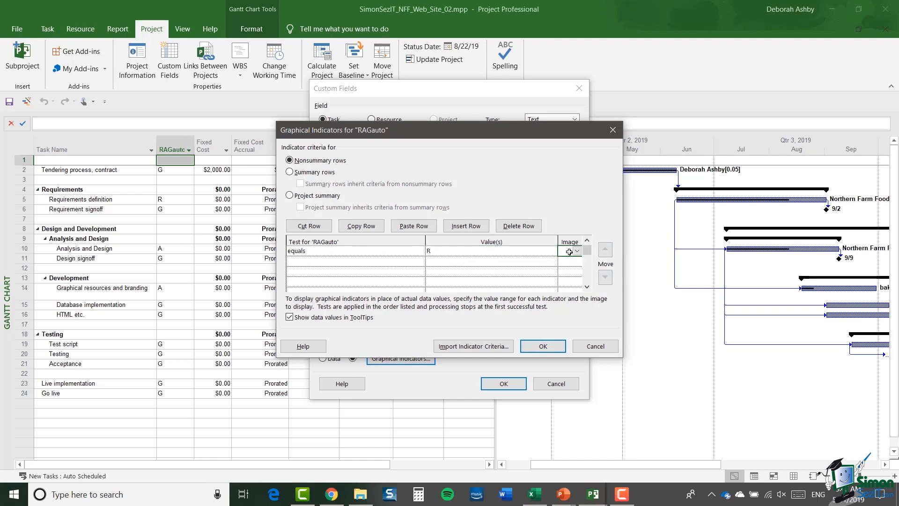
left_click(578, 254)
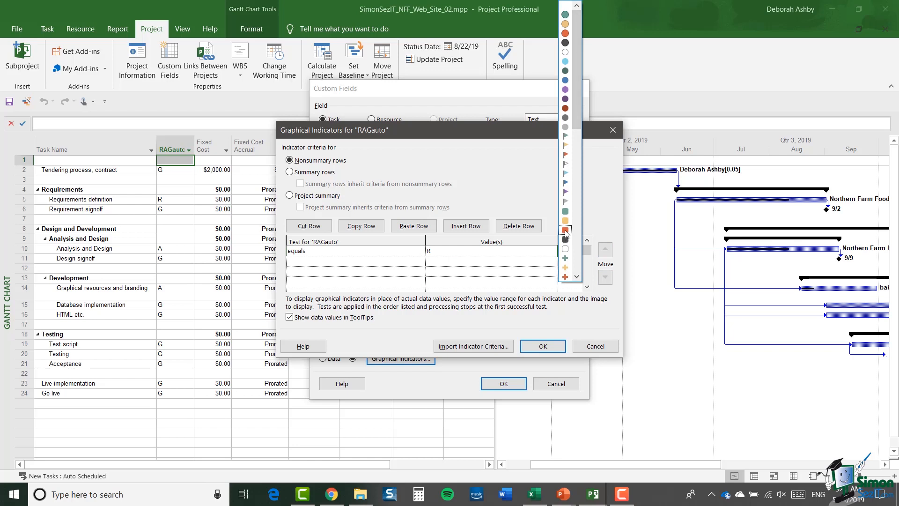
left_click(566, 230)
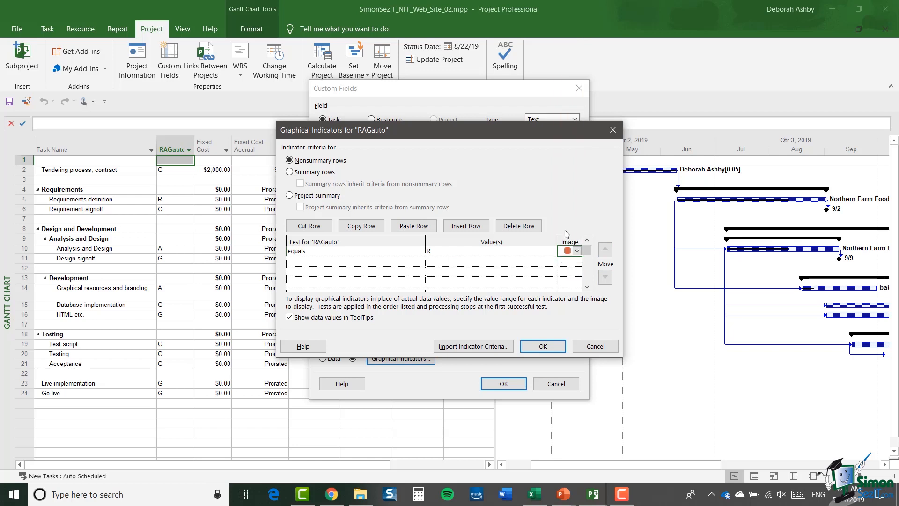
- Add a second indicator test, equals A, with the amber square image
left_click(323, 264)
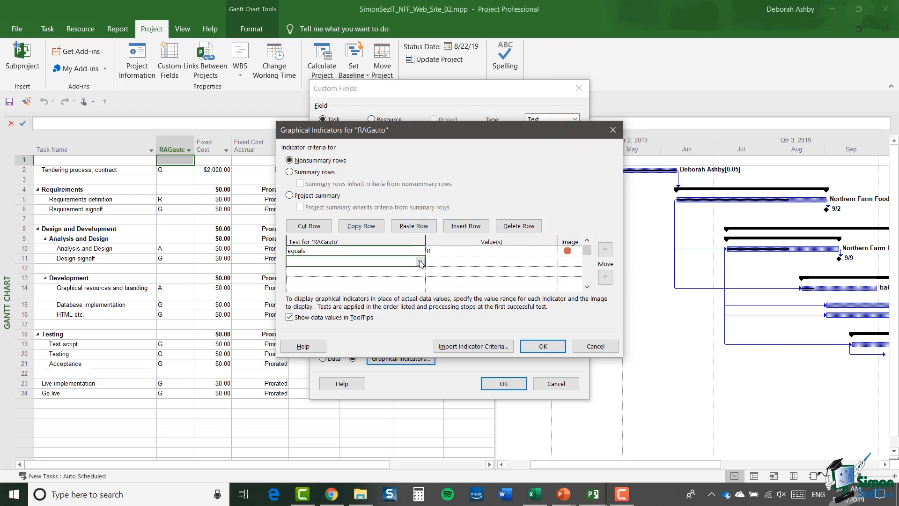
left_click(328, 260)
left_click(331, 271)
left_click(453, 263)
type("A")
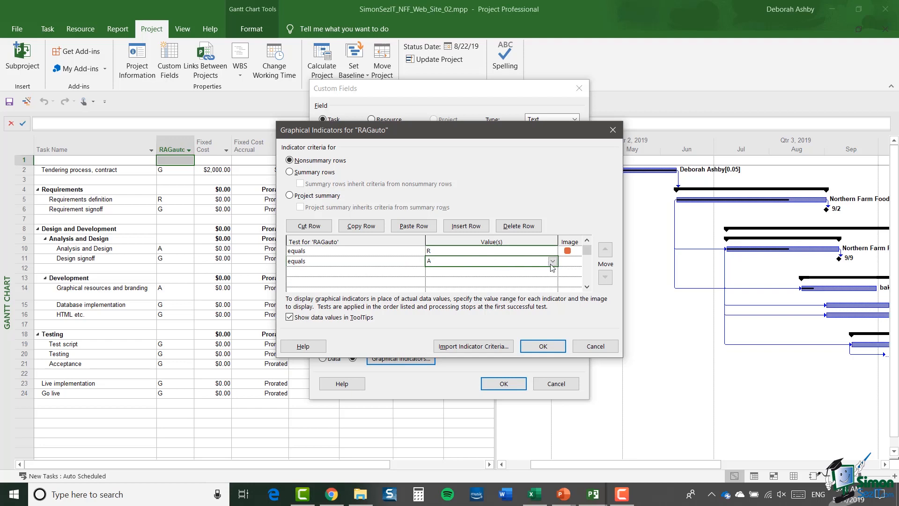
left_click(573, 262)
left_click(578, 262)
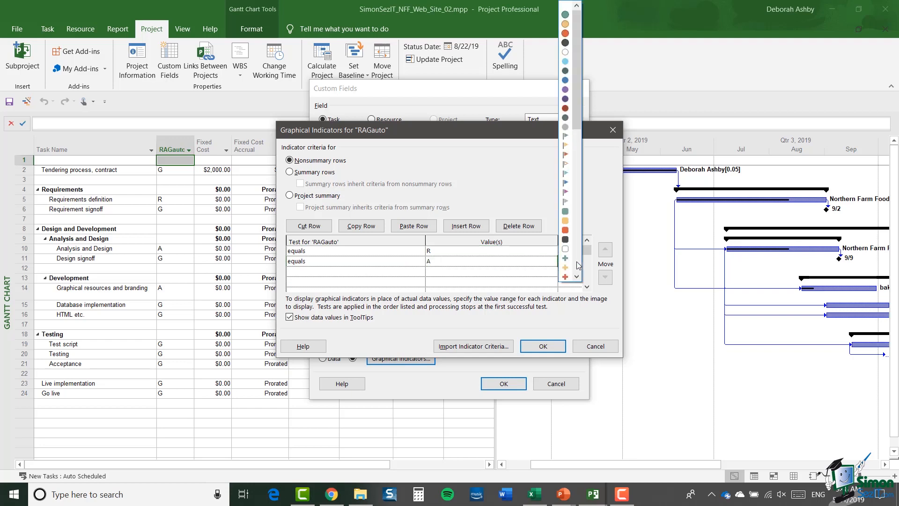
left_click(566, 221)
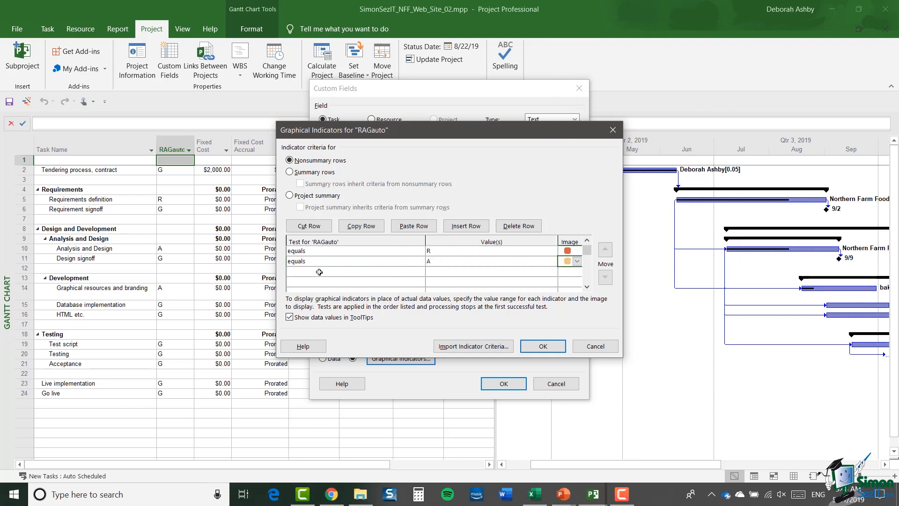
- Add a third indicator test, equals G, with the green square image, and apply the custom field settings
left_click(404, 272)
left_click(420, 272)
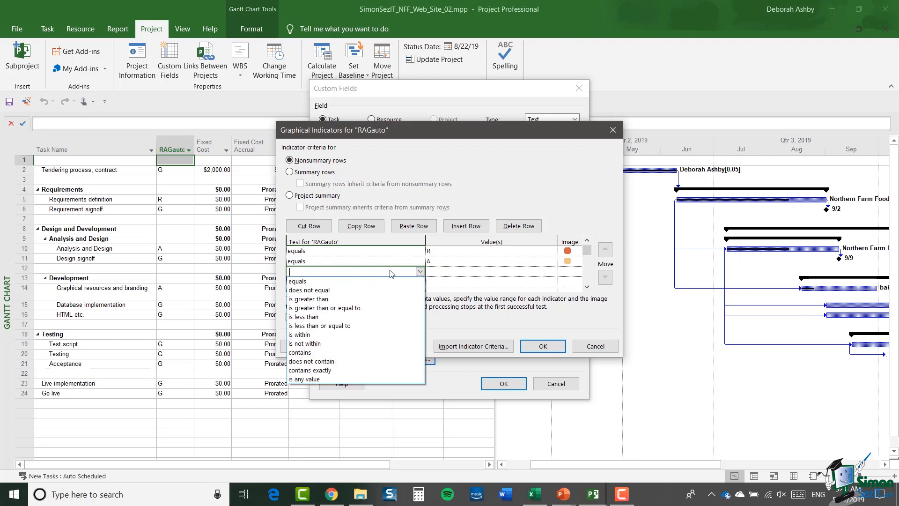
left_click(309, 281)
left_click(449, 273)
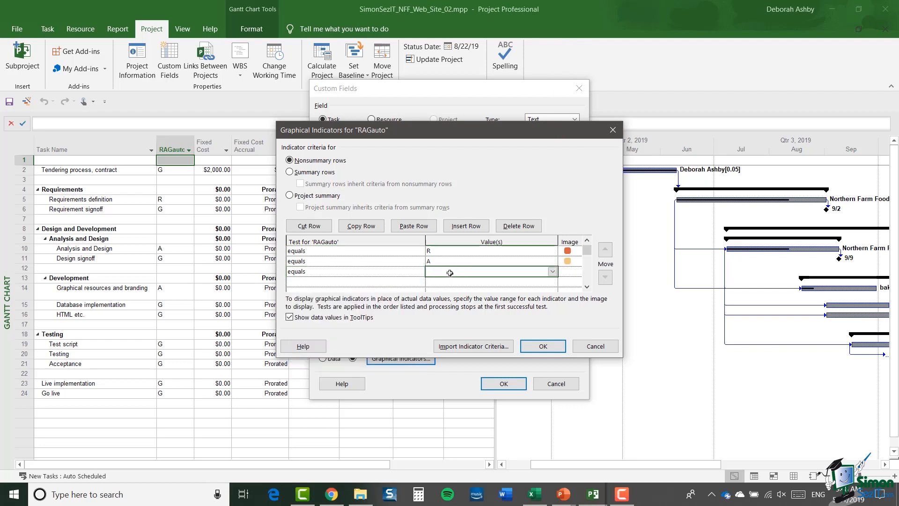
left_click(568, 274)
left_click(578, 274)
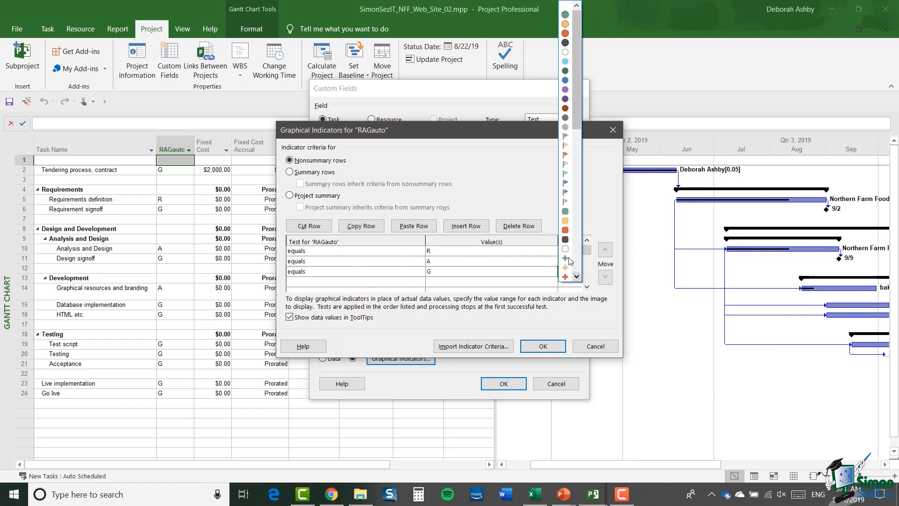
left_click(567, 215)
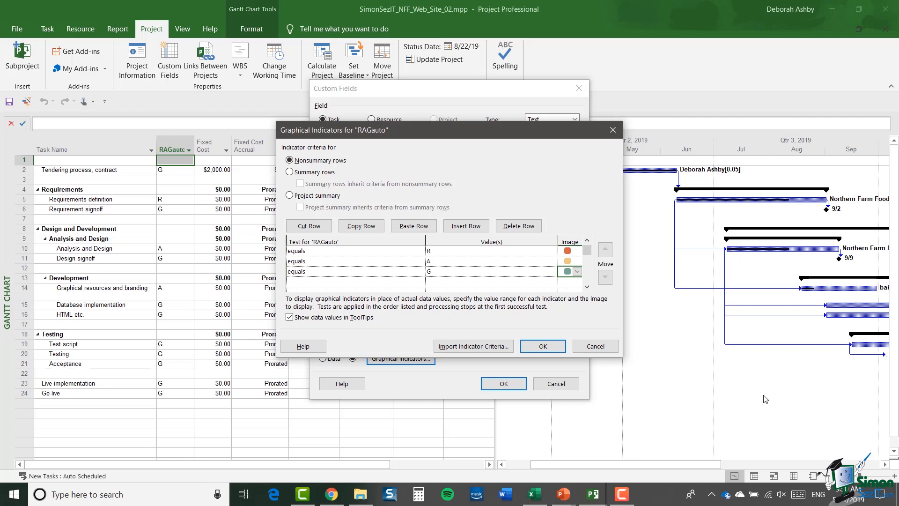
left_click(544, 346)
left_click(505, 384)
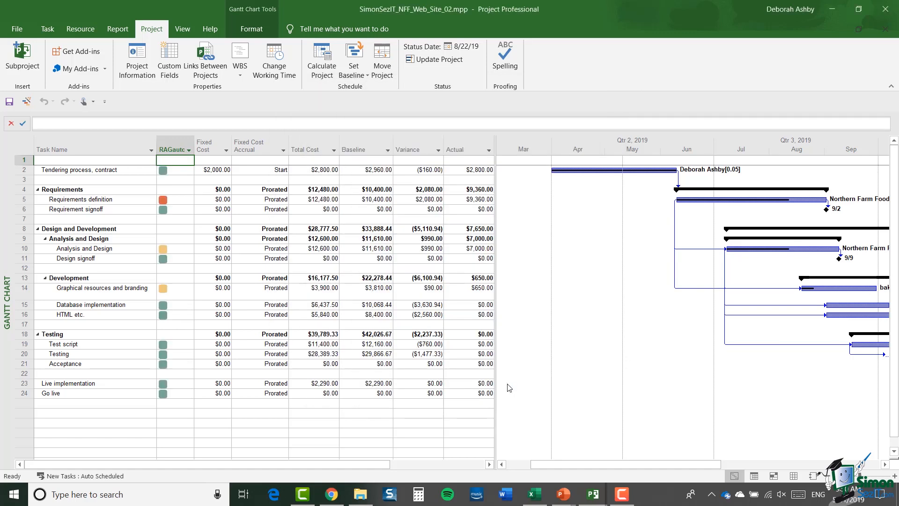